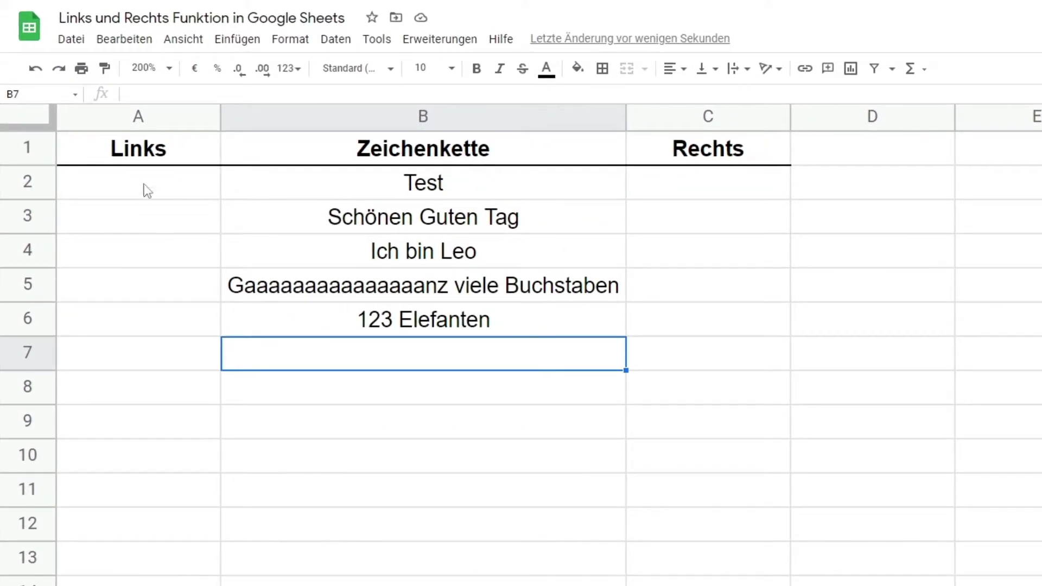
Enter =LINKS(B2) in A2 so it returns 'T' from 'Test'.
left_click(98, 125)
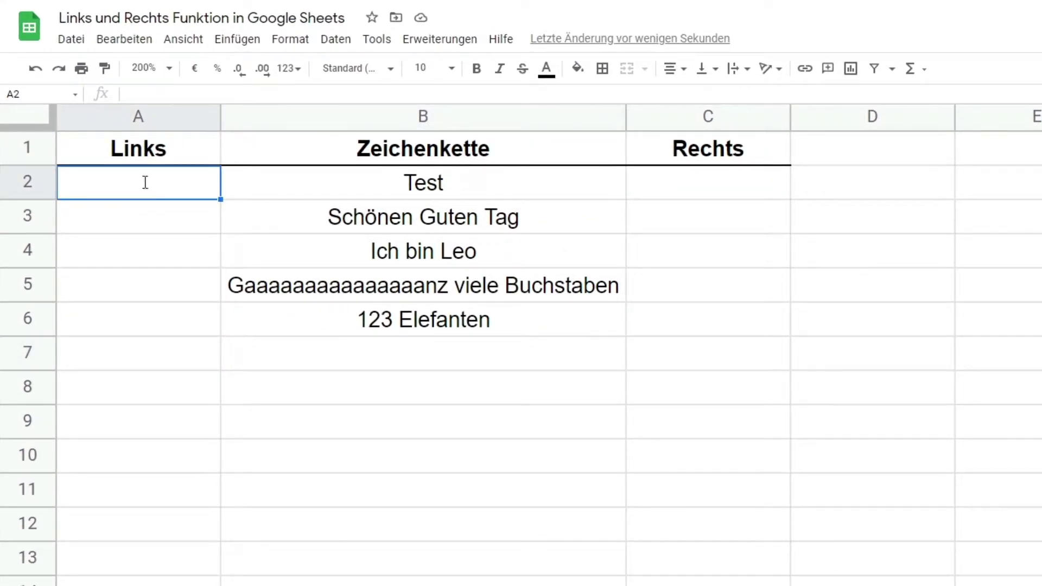
type("=")
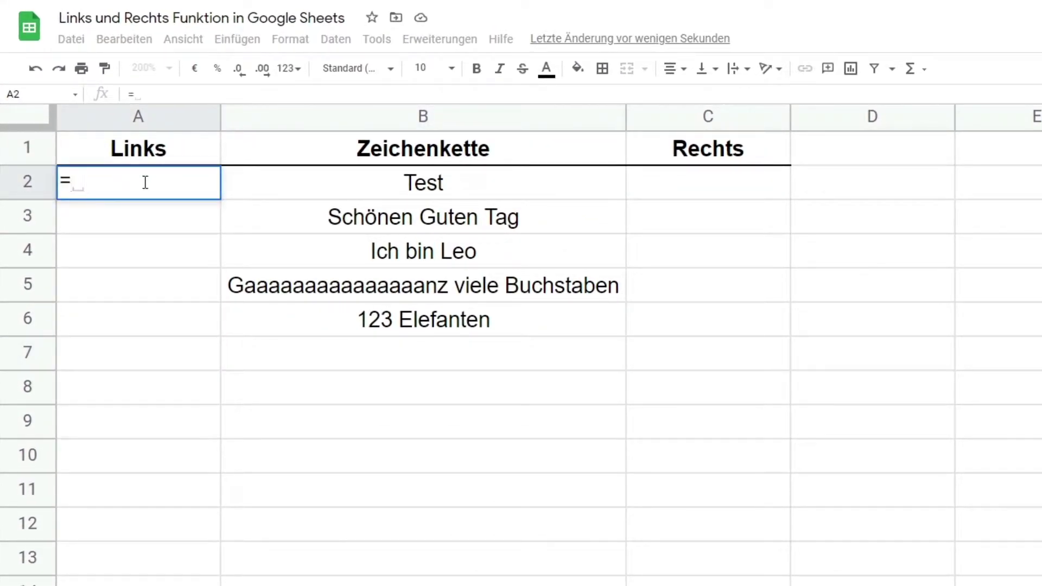
type("LINKS(")
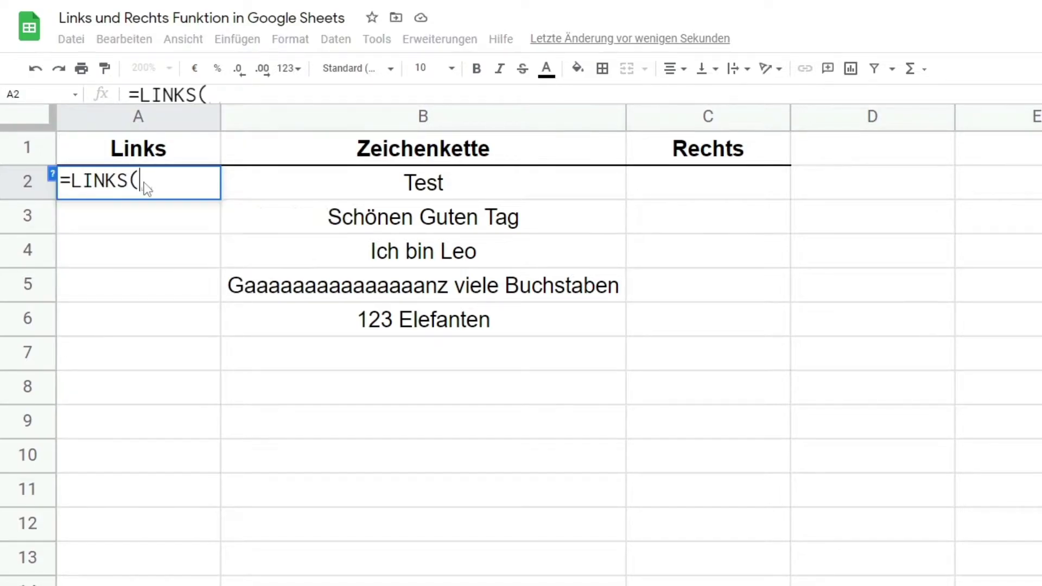
left_click(404, 188)
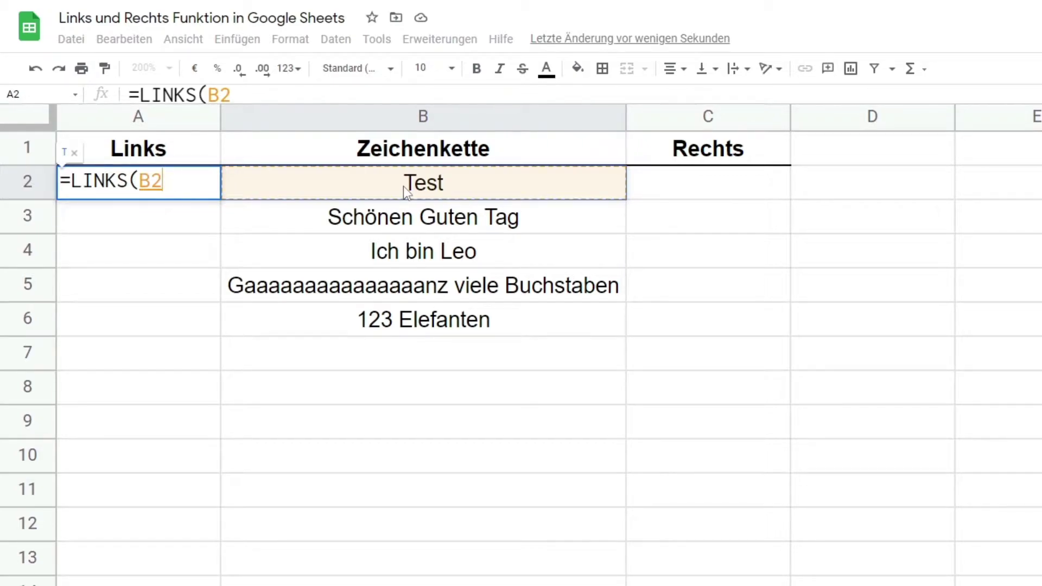
type(")")
key("Return")
left_click(180, 185)
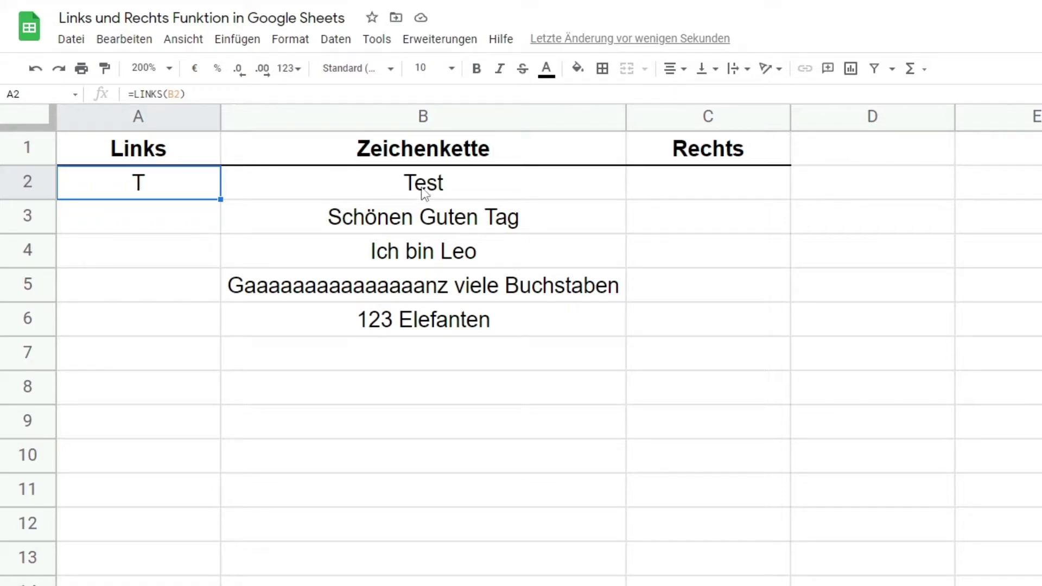
left_click(736, 186)
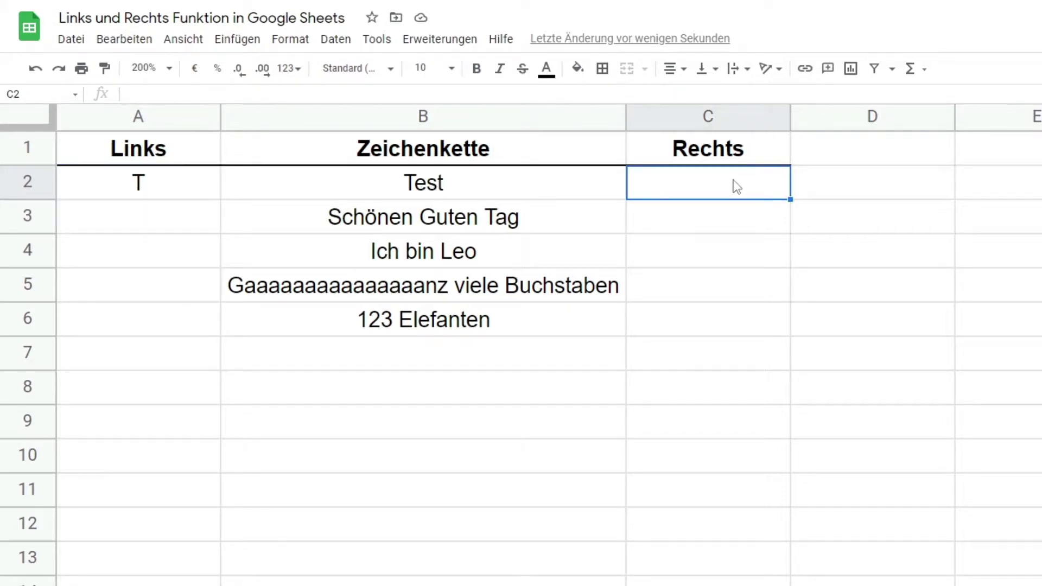
Enter =RECHTS(B2) in C2 so it returns 't' from 'Test'.
type("=RECHTS")
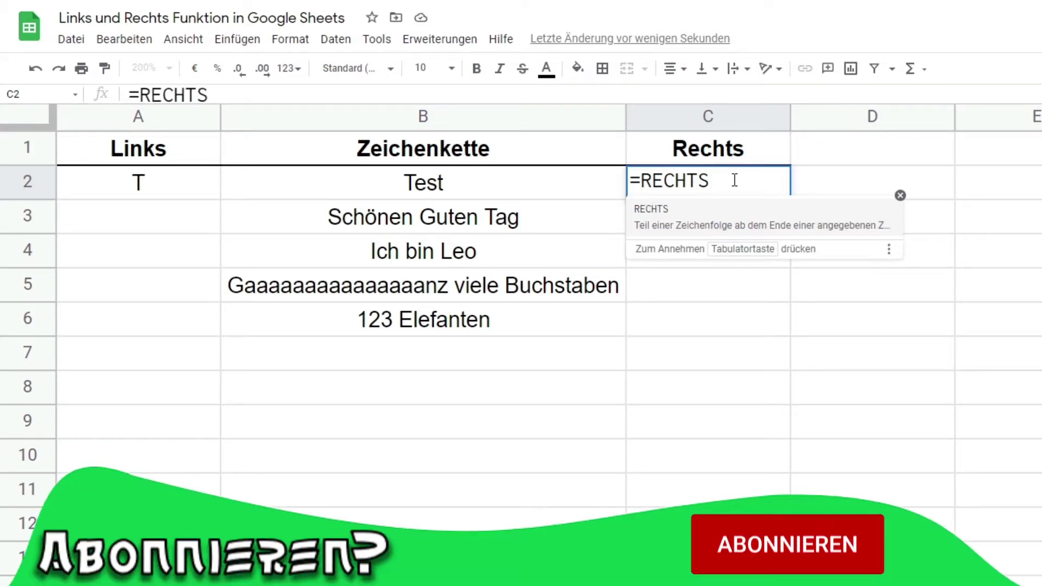
type("(")
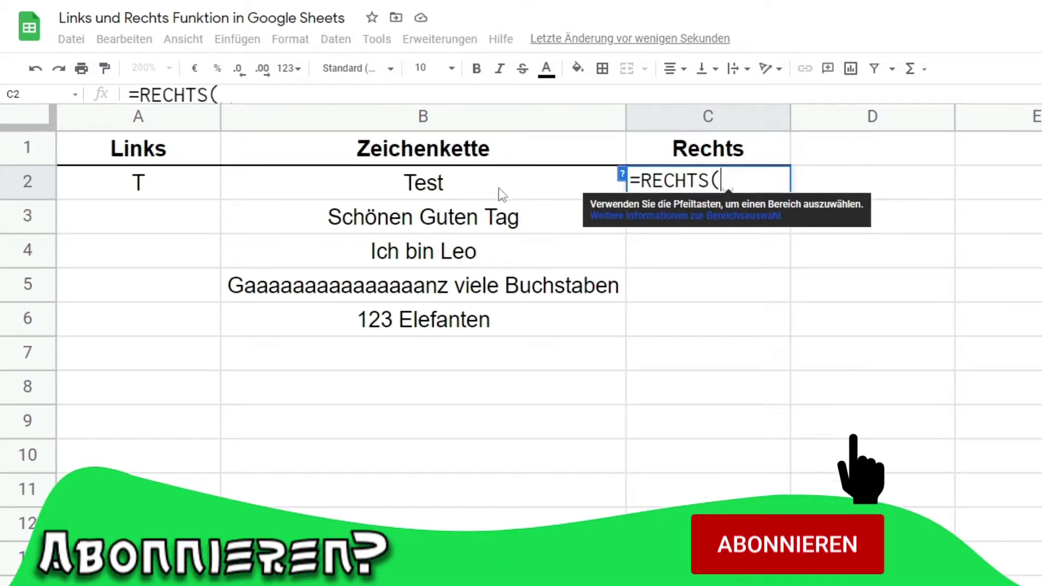
left_click(496, 186)
type(")")
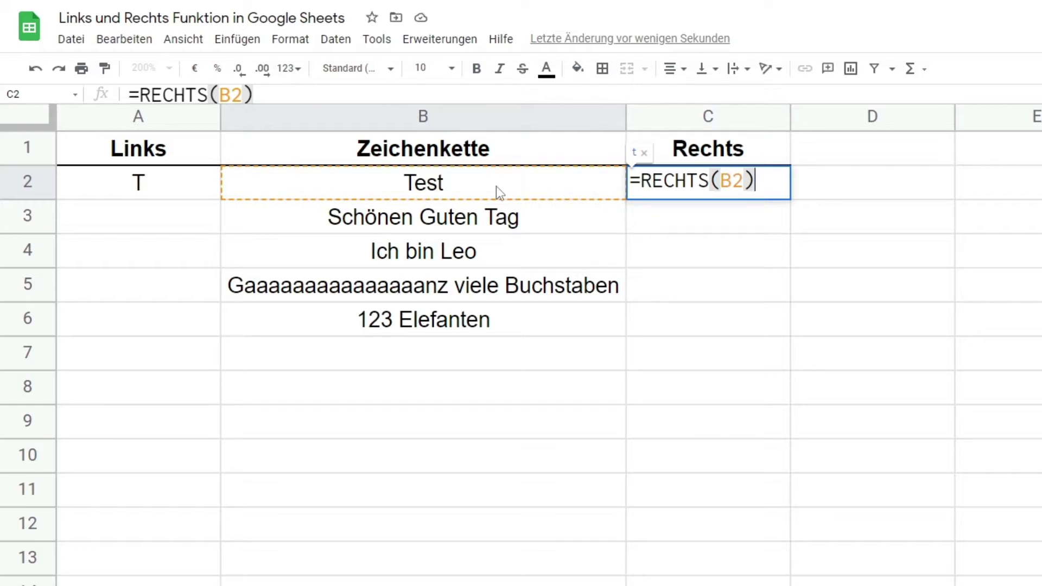
key("Return")
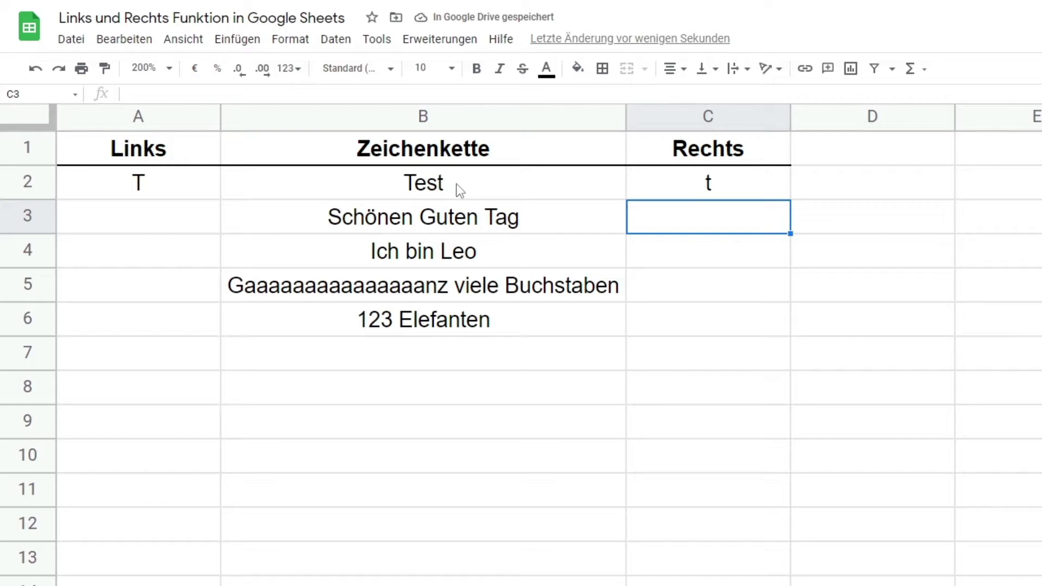
double_click(462, 185)
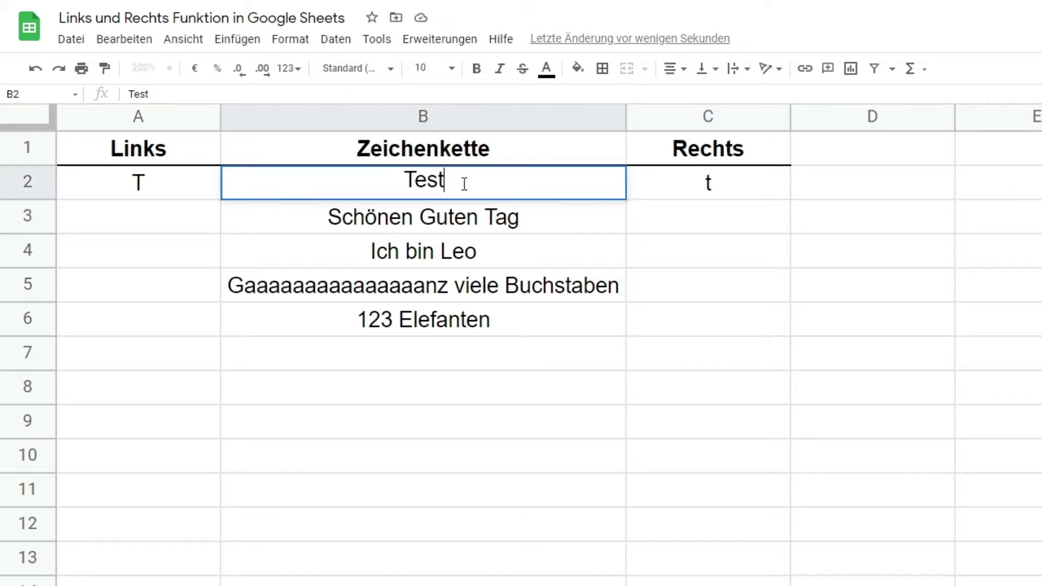
type("w")
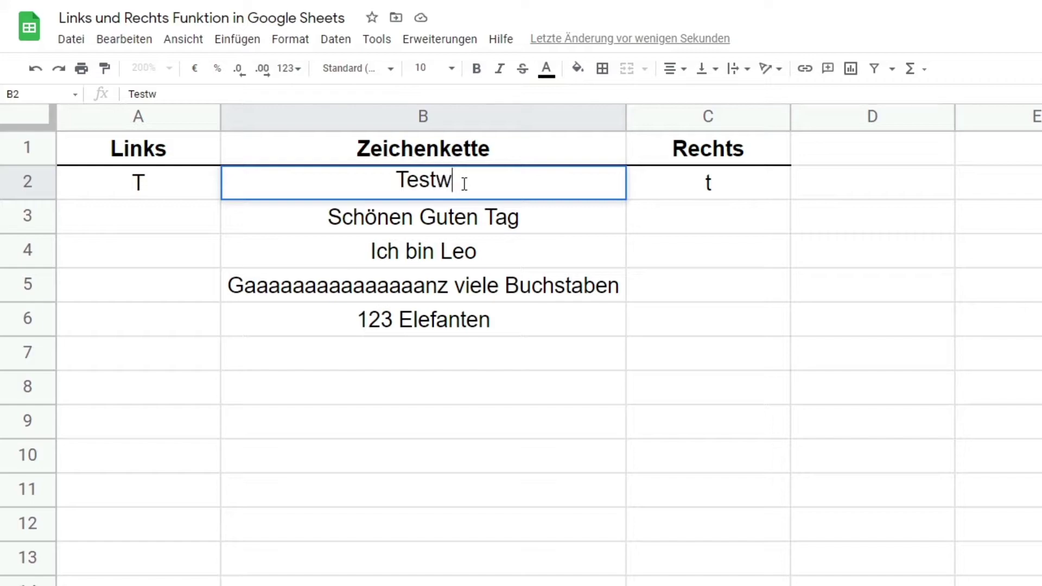
key("Return")
left_click(701, 187)
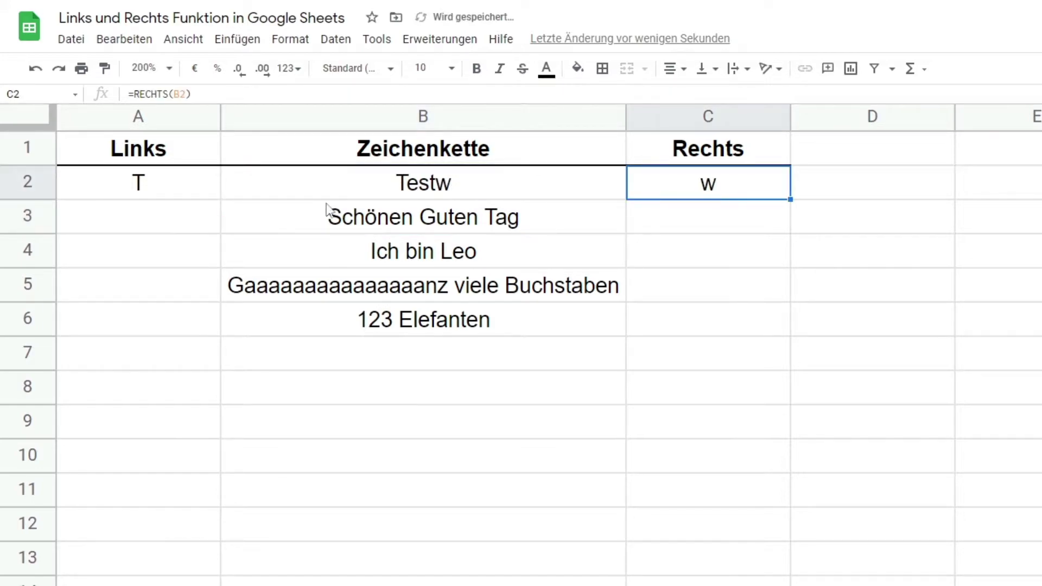
double_click(399, 182)
double_click(398, 182)
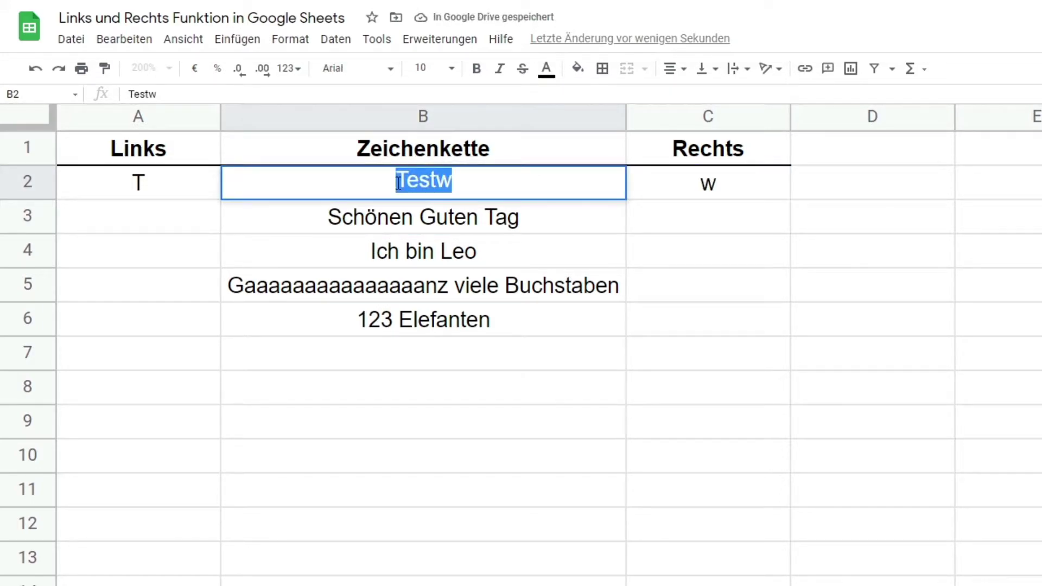
left_click(399, 183)
type("f")
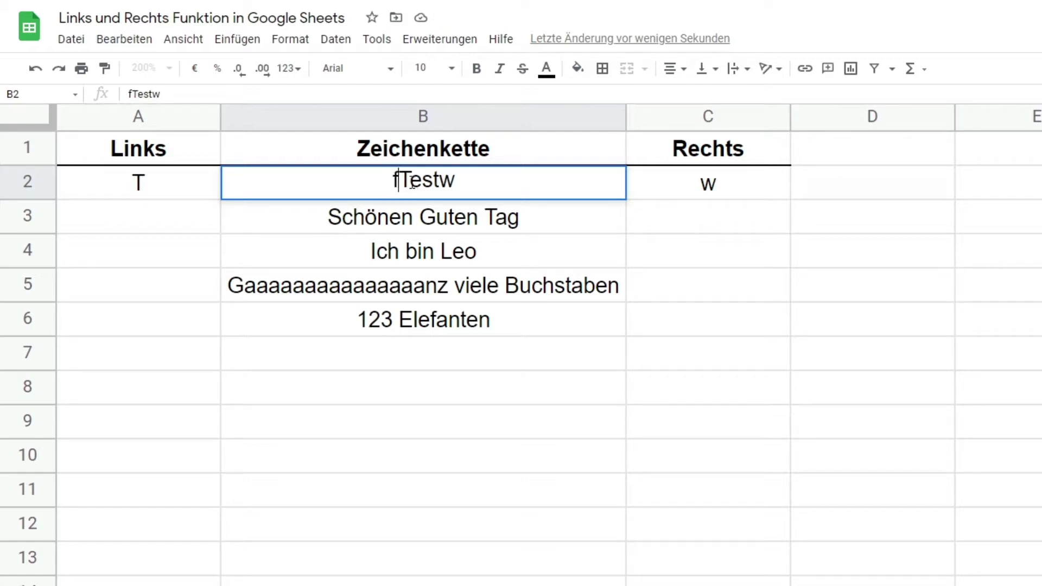
key("Return")
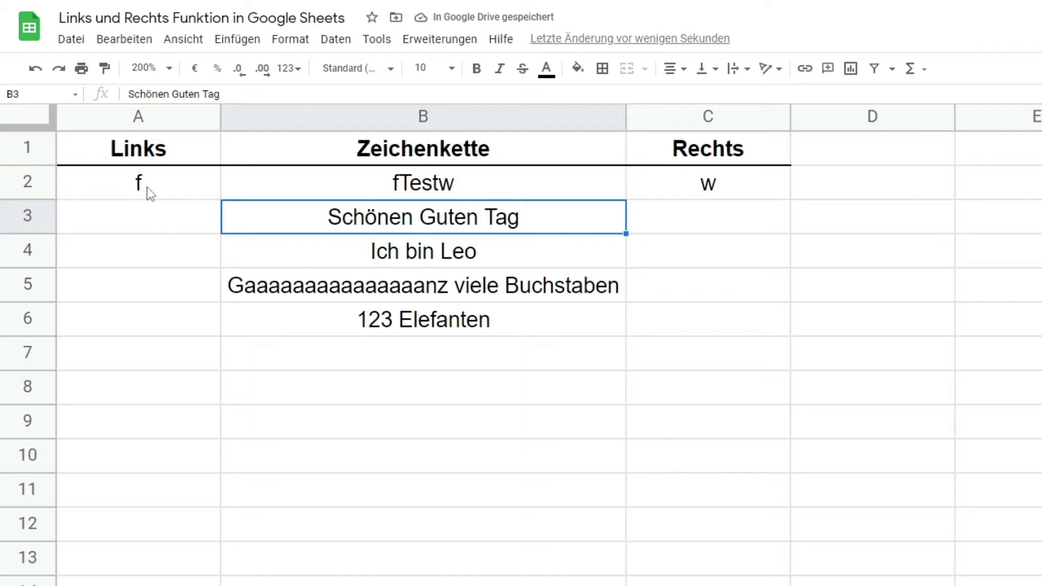
key("ctrl+z")
key("ctrl+z")
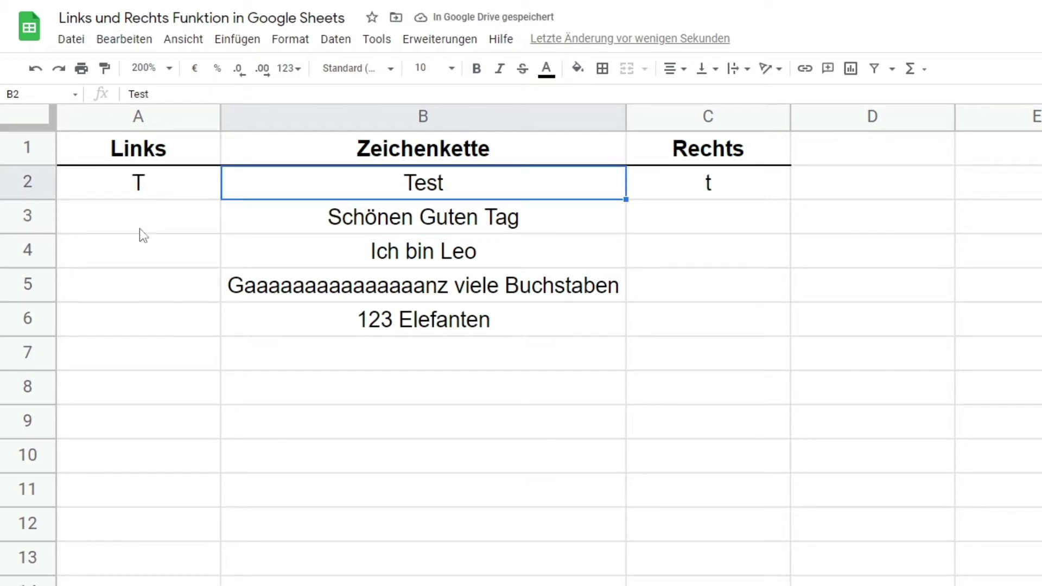
double_click(182, 184)
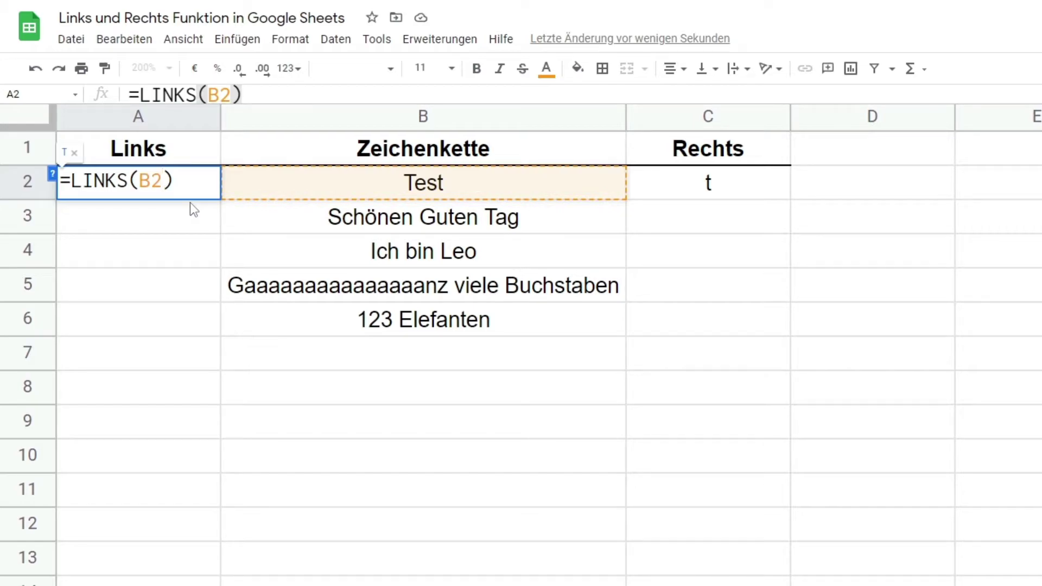
Extend A2's formula to =LINKS(B2; 2) so it shows 'Te'.
type(";")
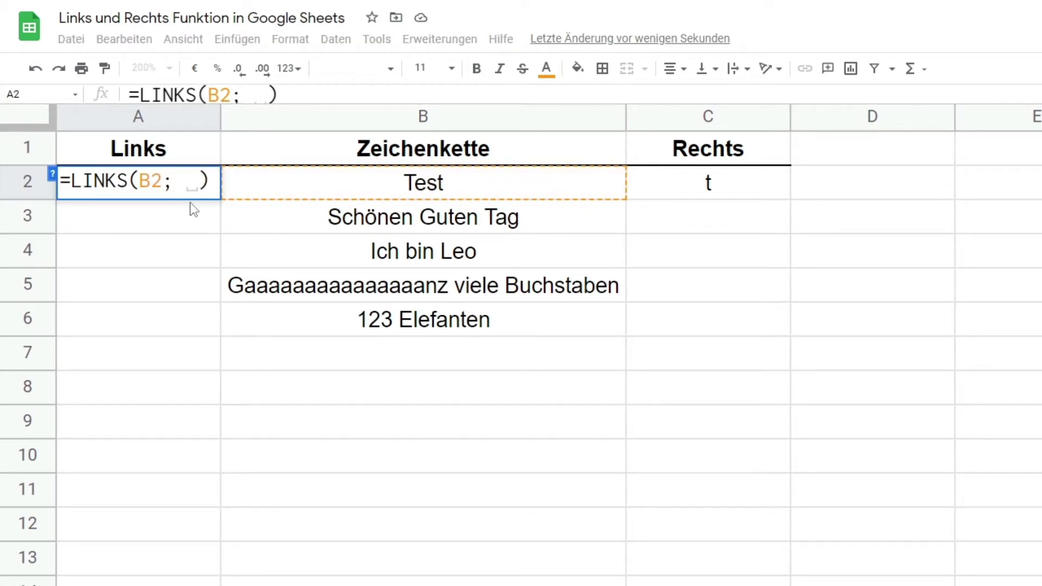
type(" 2")
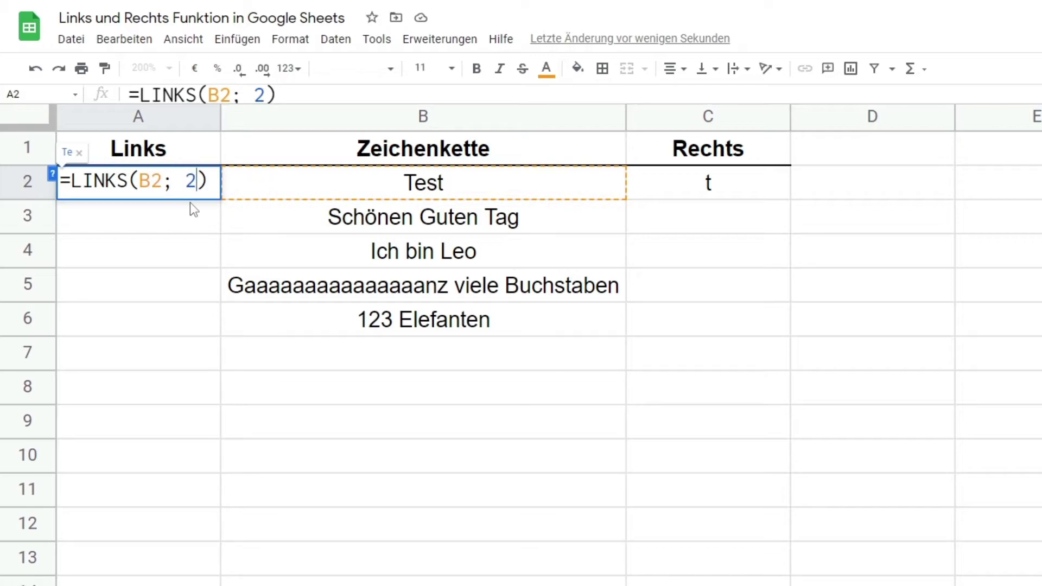
key("Return")
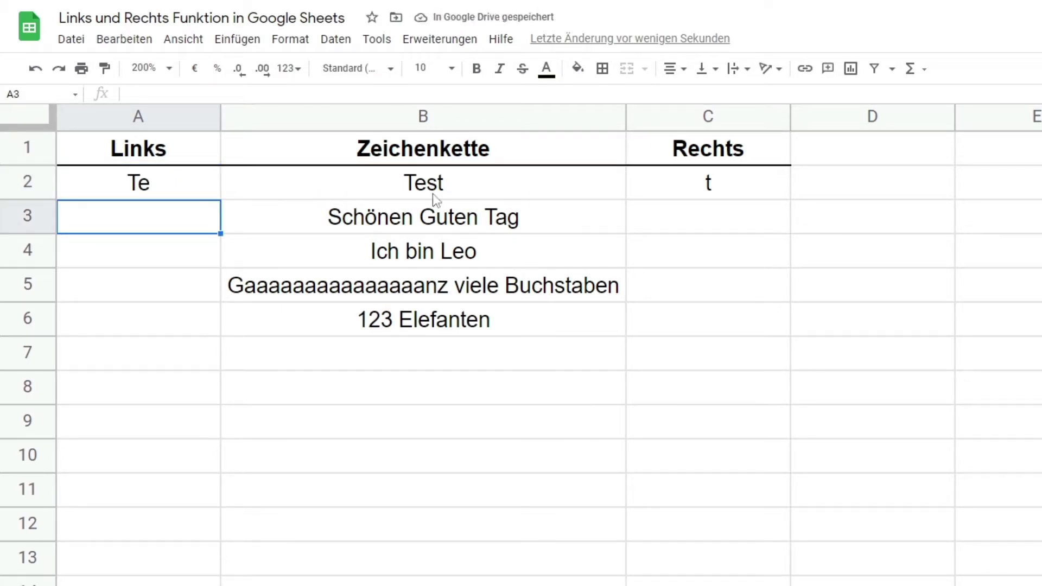
double_click(698, 196)
key("Left")
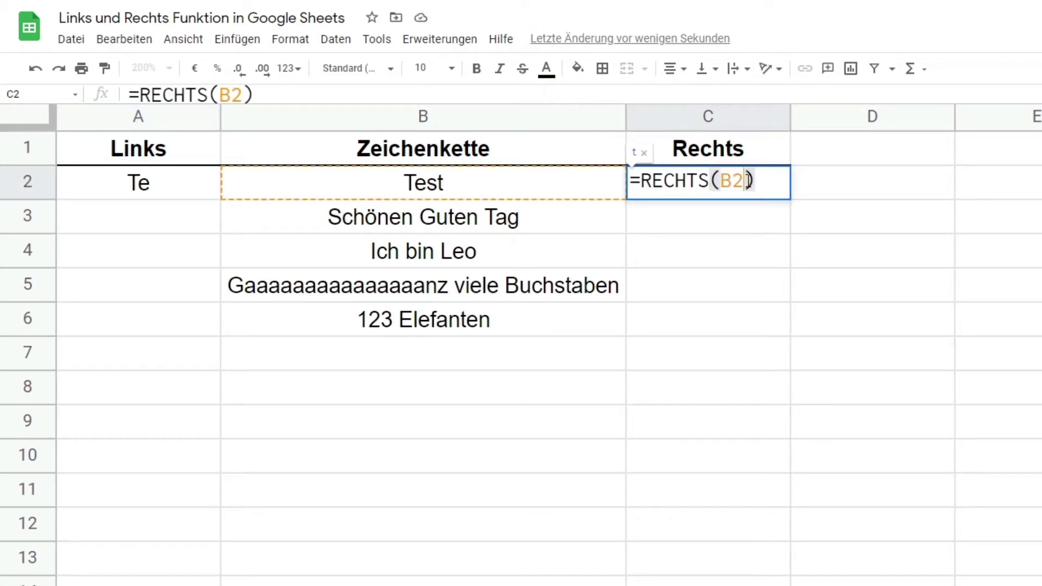
Make C2 =RECHTS(B2; 2) returning 'st', and fill the LINKS formula down to A6.
type("; ")
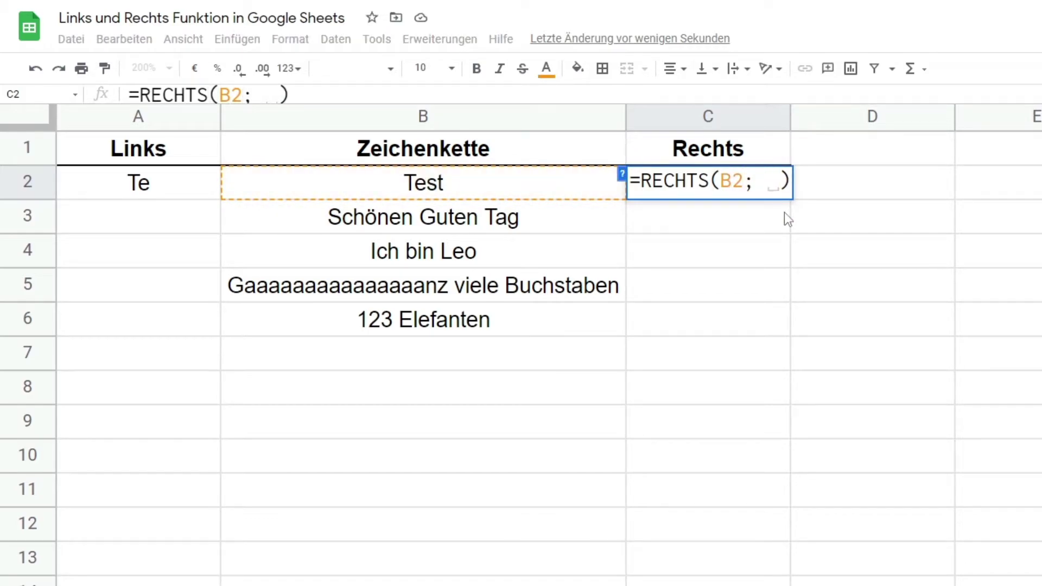
type("2")
key("Return")
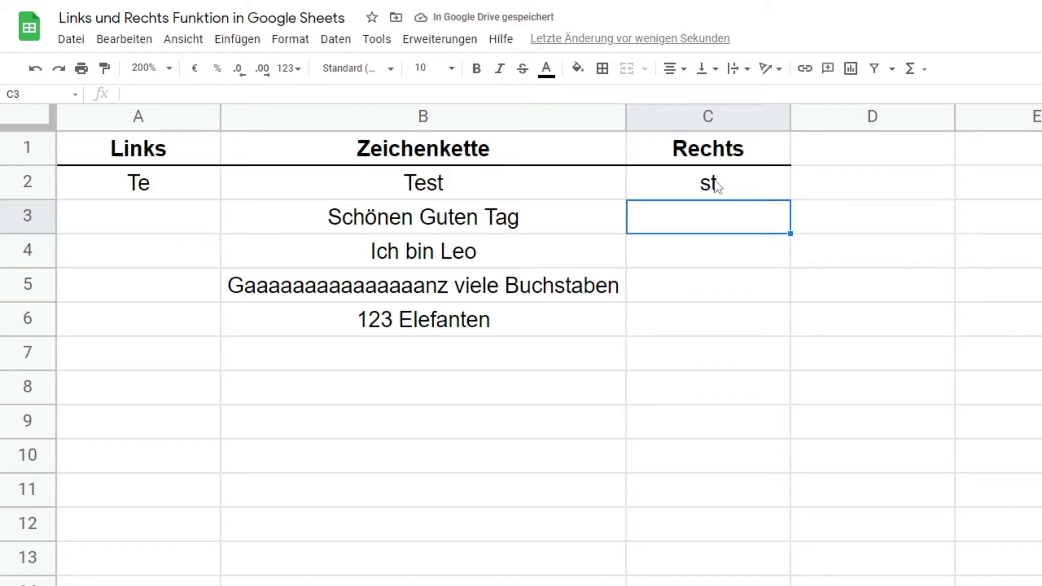
left_click(203, 189)
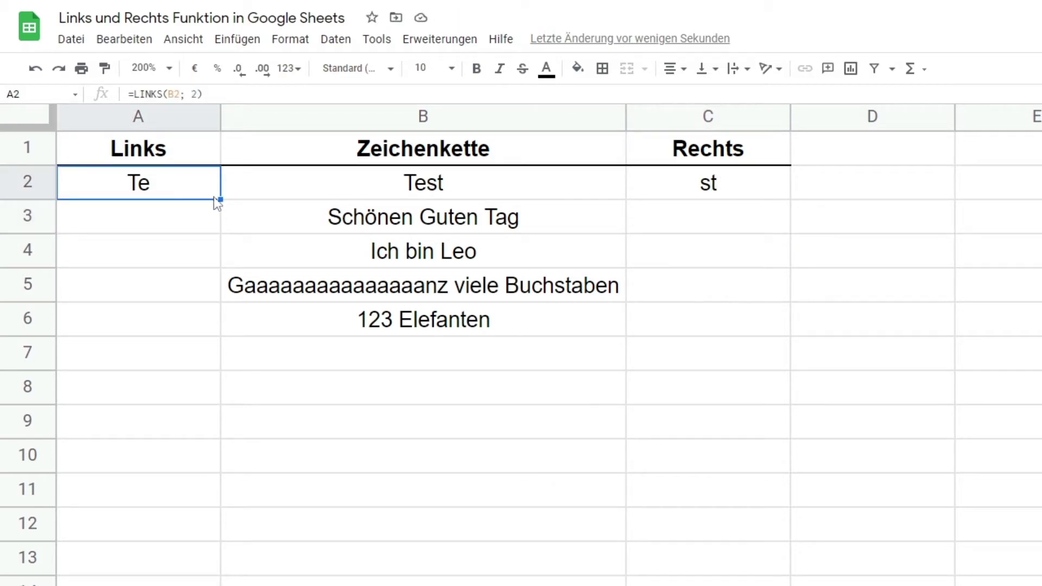
left_click_drag(219, 195, 217, 320)
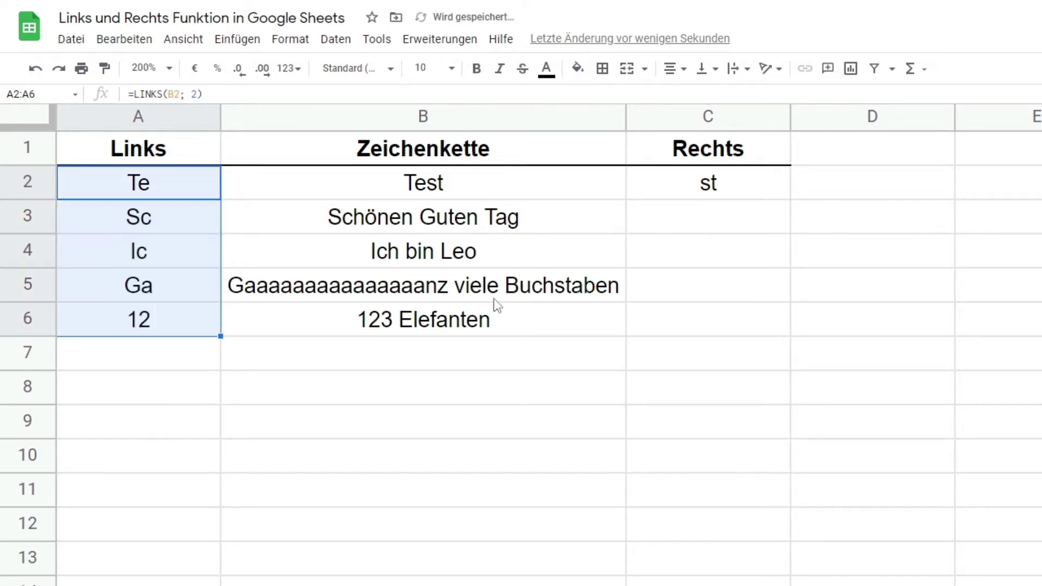
left_click(679, 245)
Fill the RECHTS formula down to C6, showing ag, eo, en, en.
left_click(749, 183)
left_click_drag(789, 199, 760, 326)
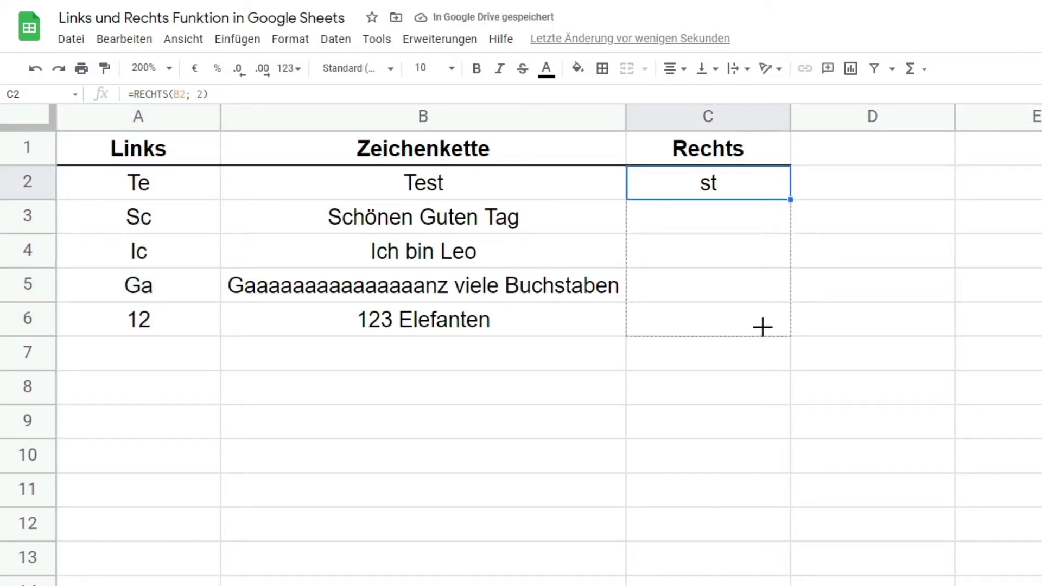
left_click(721, 395)
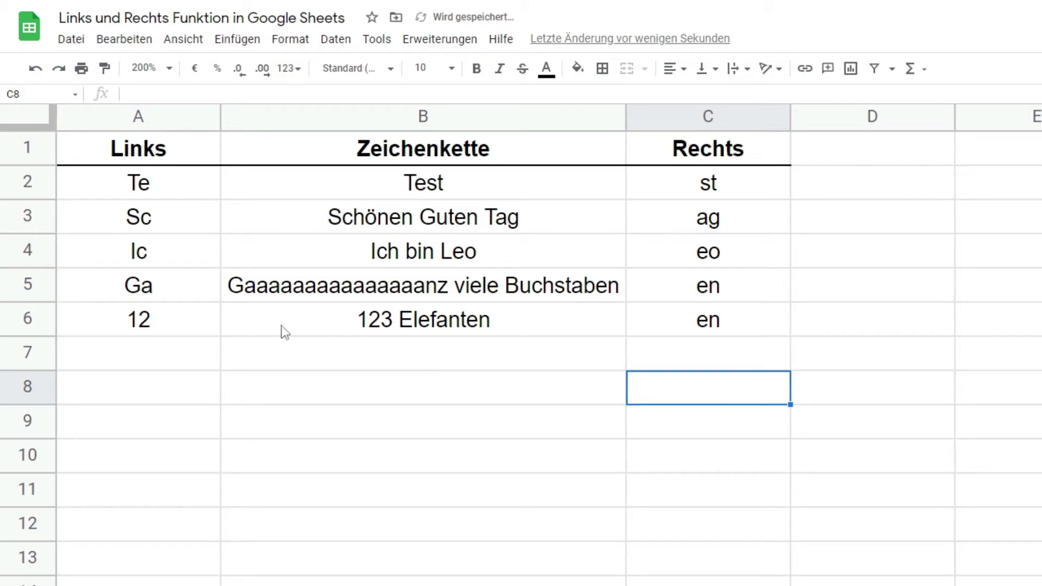
left_click(172, 220)
double_click(172, 220)
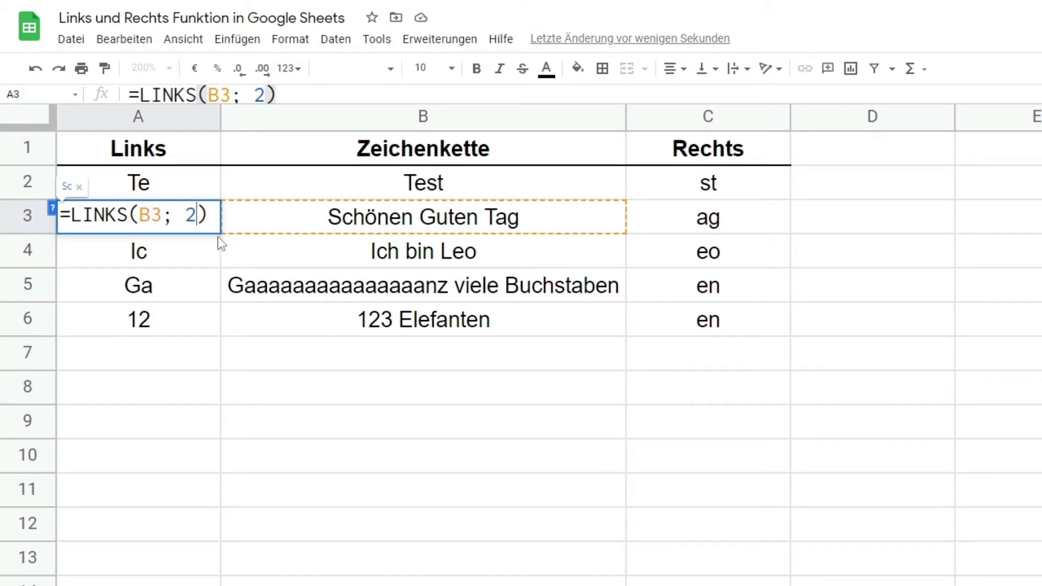
Change A3's character count to 9 so it shows 'Schönen G'.
key("Delete")
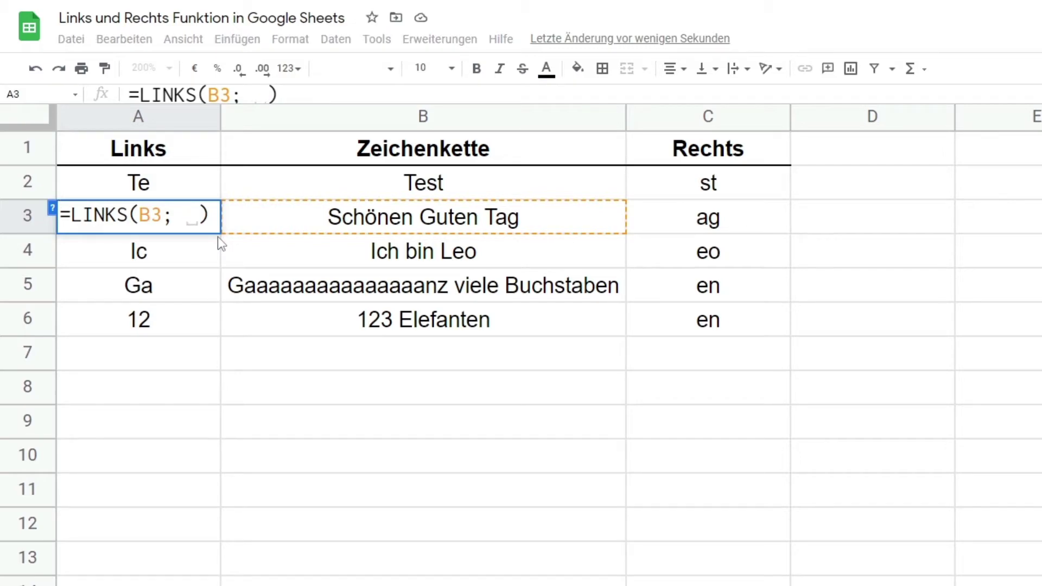
type("8")
key("Return")
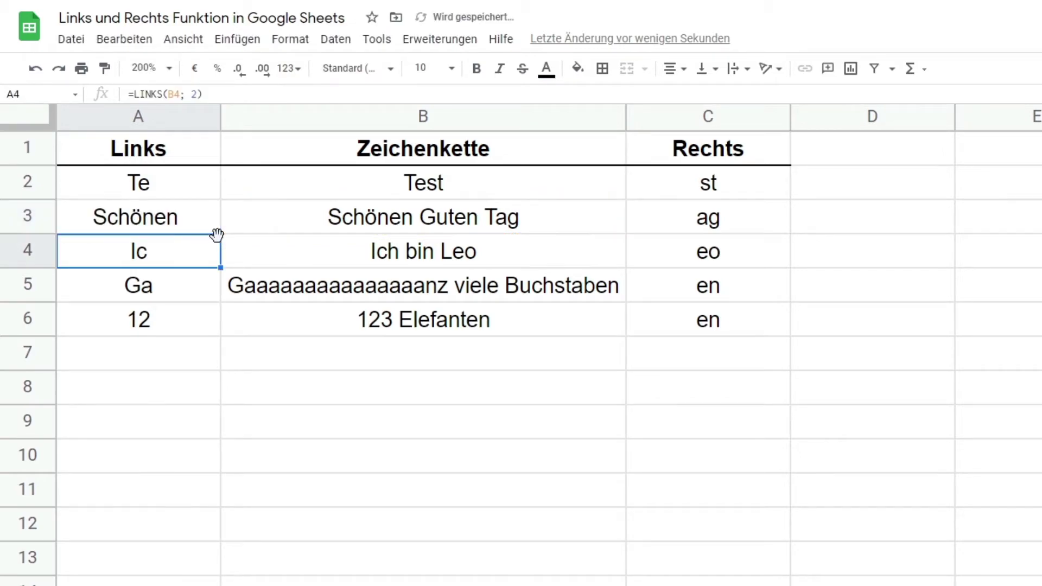
double_click(203, 217)
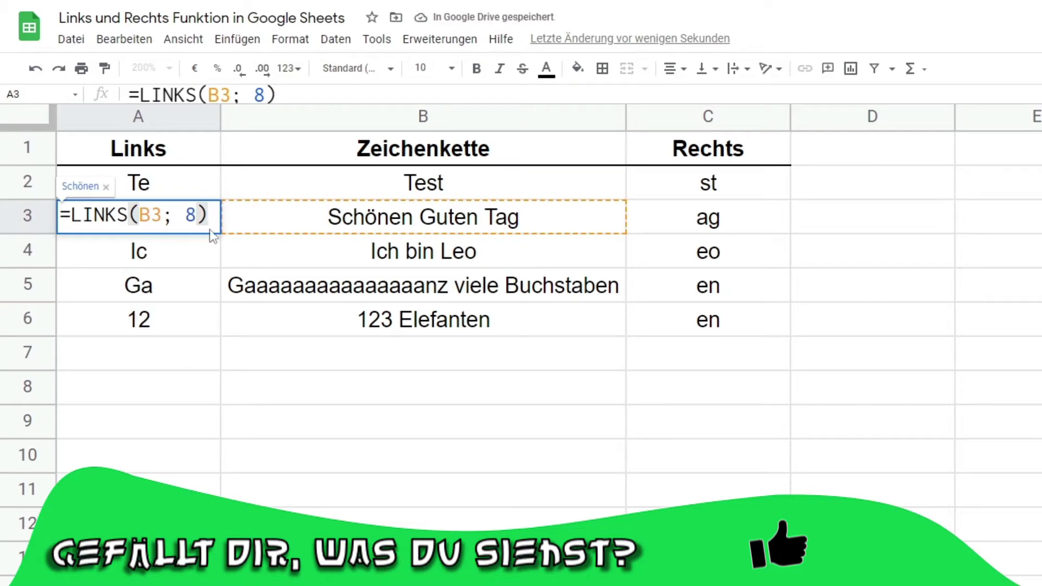
key("Left")
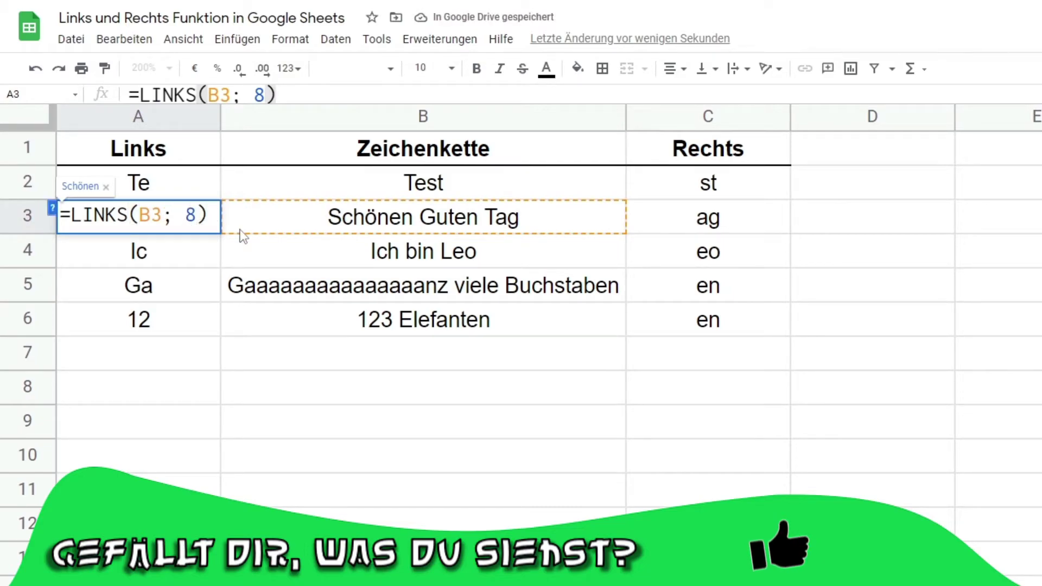
key("BackSpace")
type("9")
key("Return")
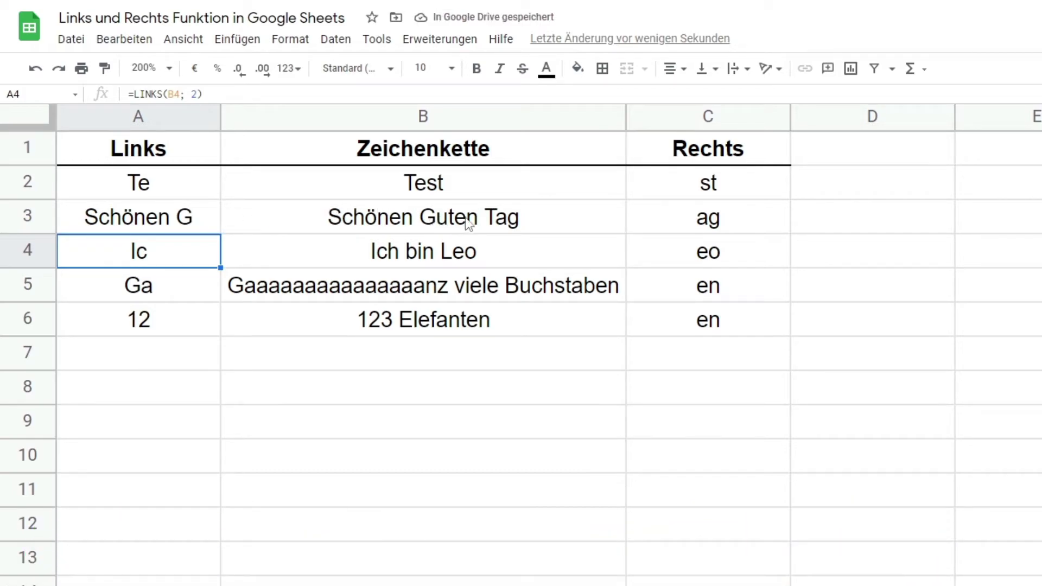
left_click(345, 222)
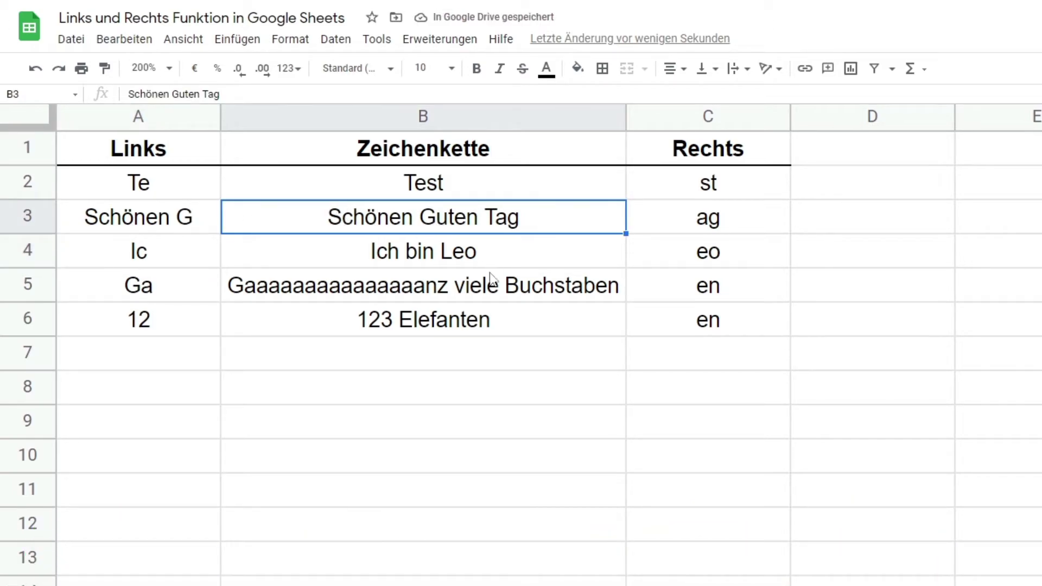
Change A4's formula to =LINKS(B4; 20), returning the full 'Ich bin Leo'.
left_click(180, 285)
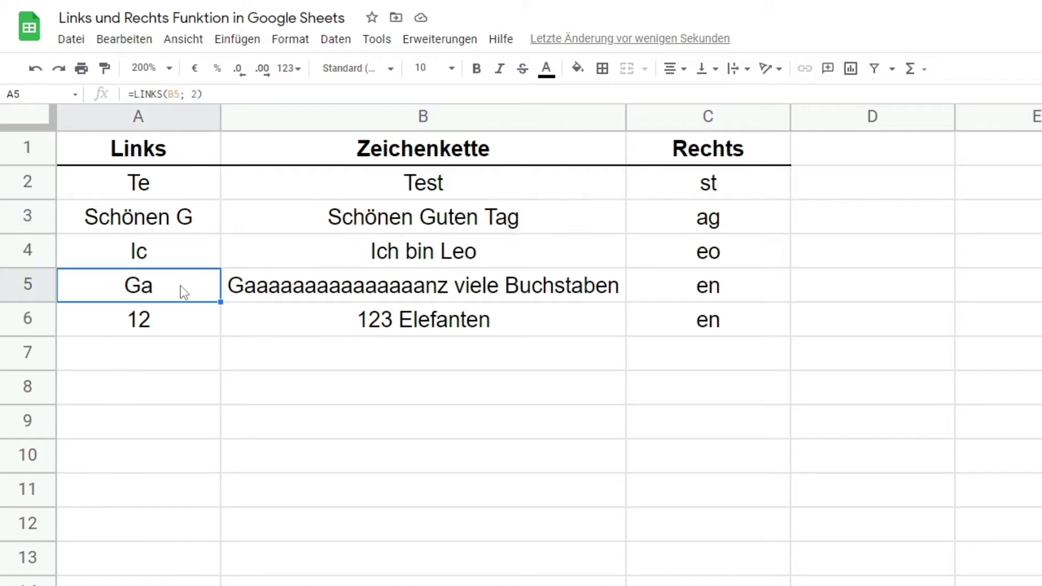
double_click(180, 285)
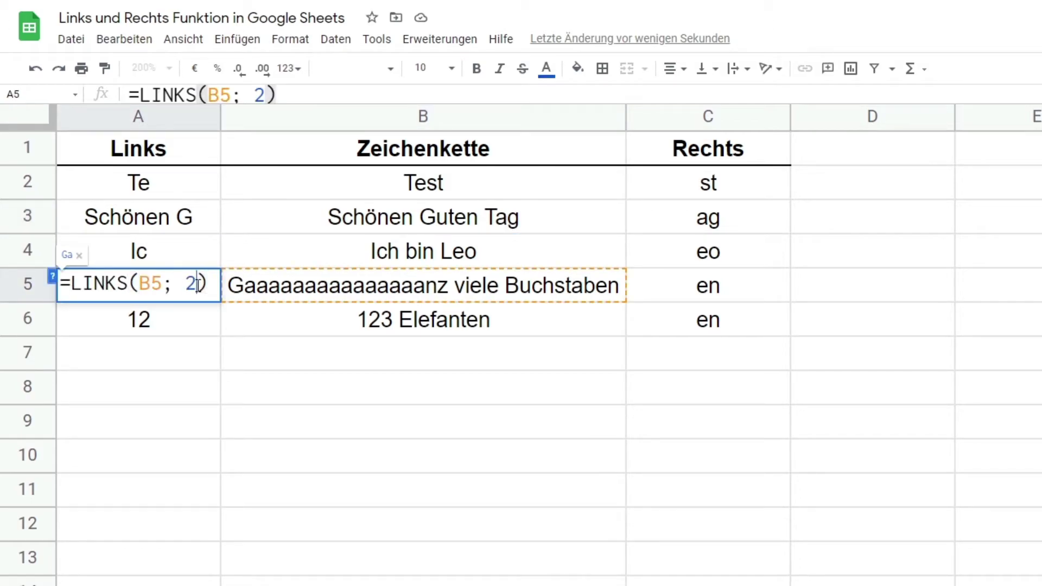
left_click(436, 266)
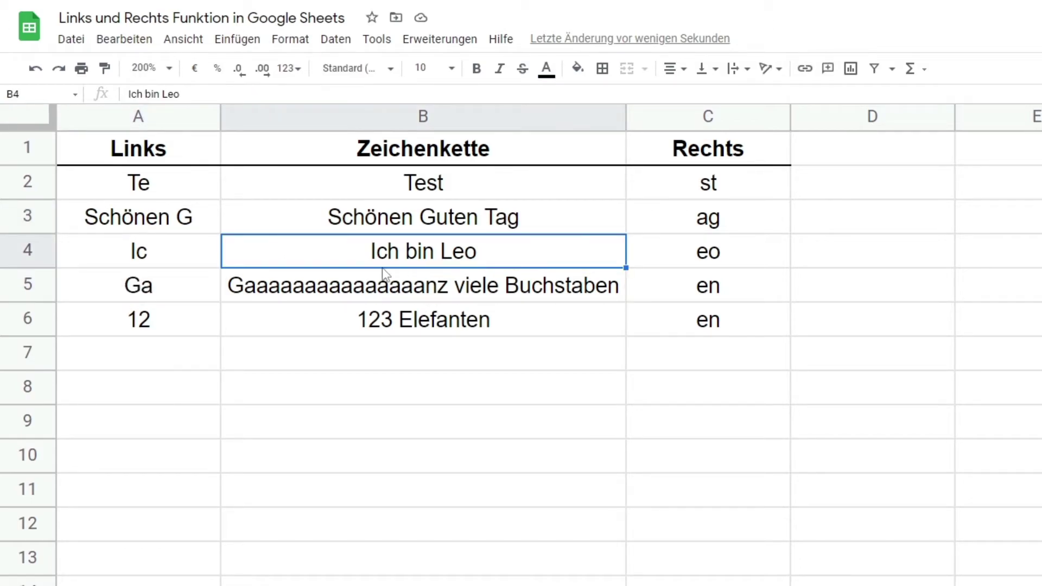
left_click(145, 258)
double_click(145, 259)
left_click(203, 252)
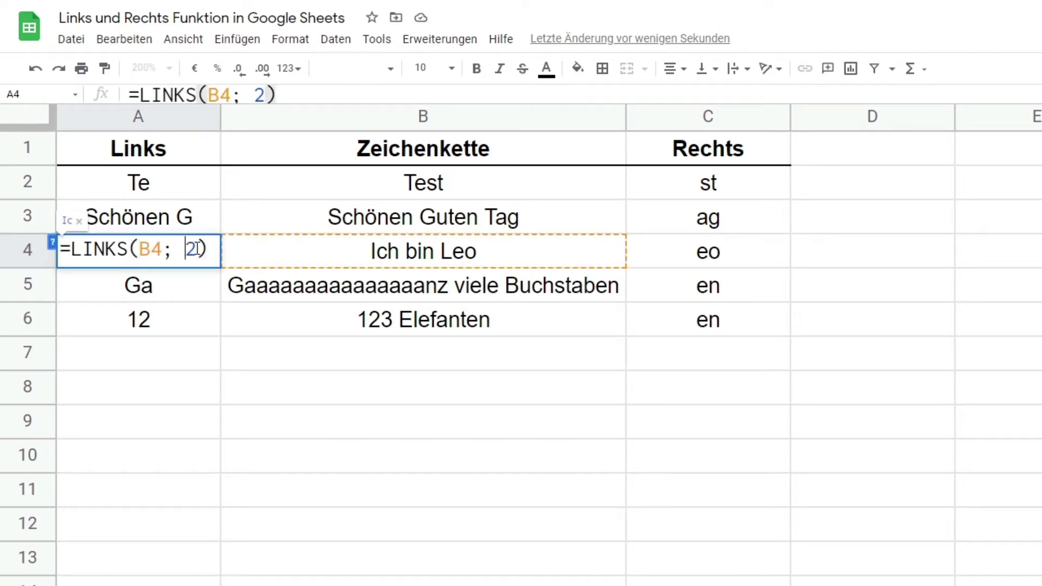
type("0")
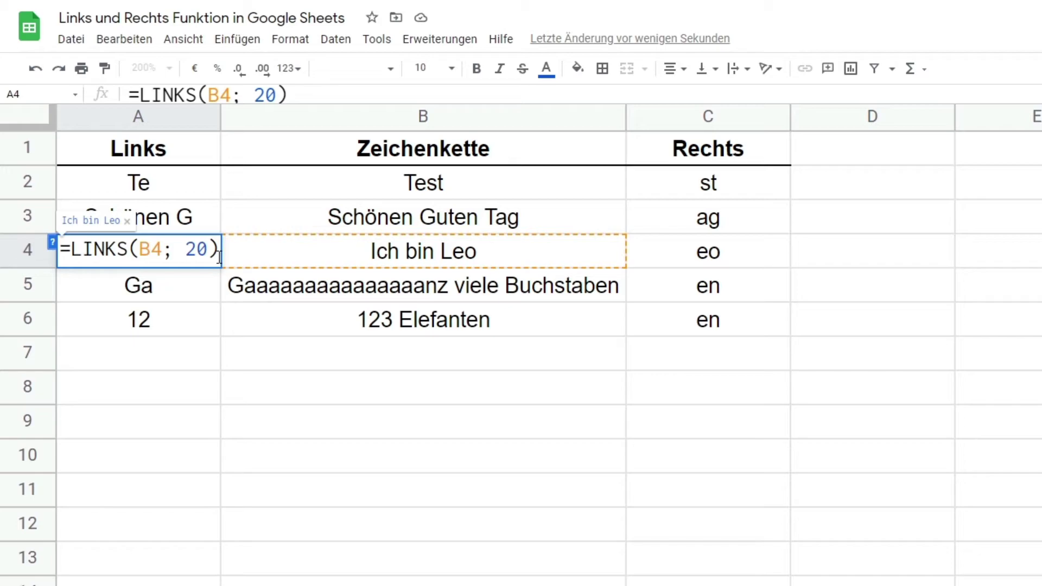
key("Return")
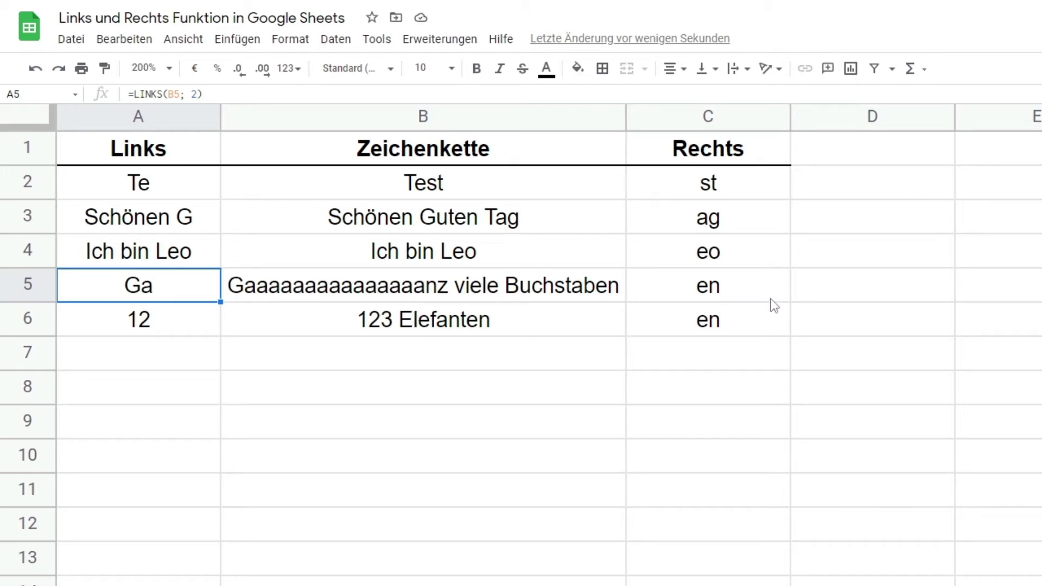
Change C5's character count from 2 to 10 so it returns 'Buchstaben'.
double_click(734, 292)
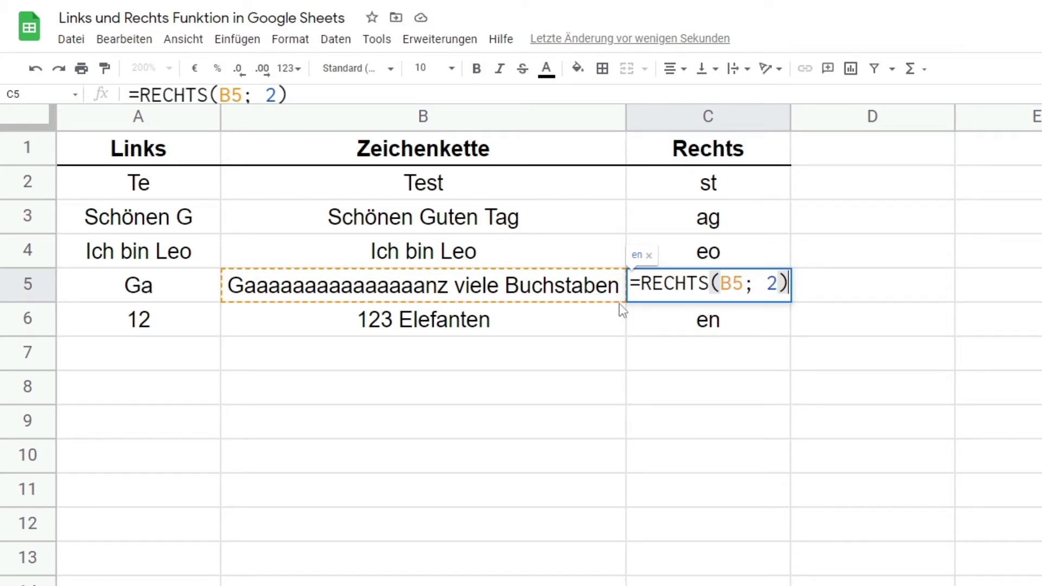
left_click(774, 286)
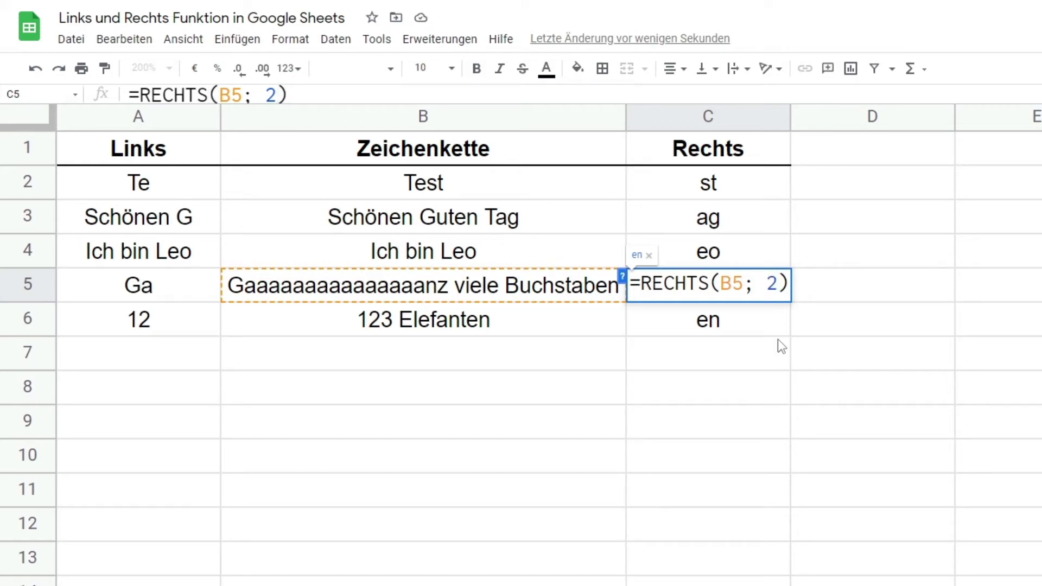
key("BackSpace")
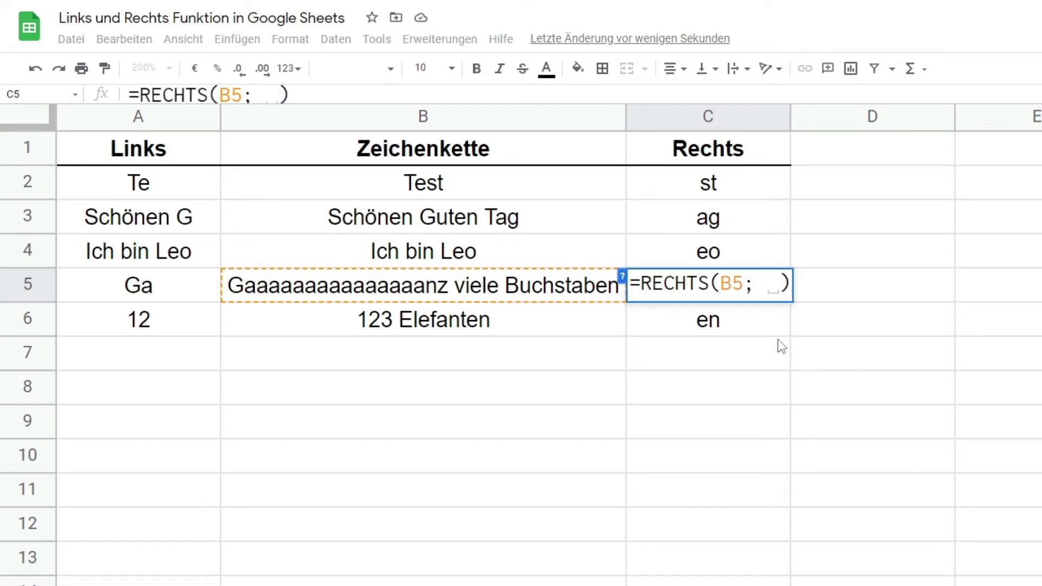
type("10")
key("Return")
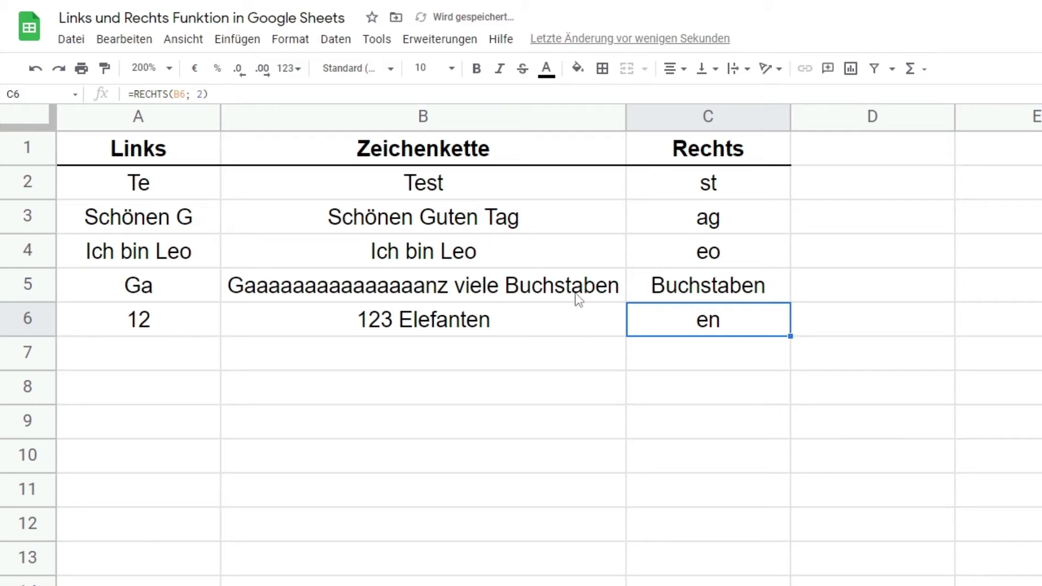